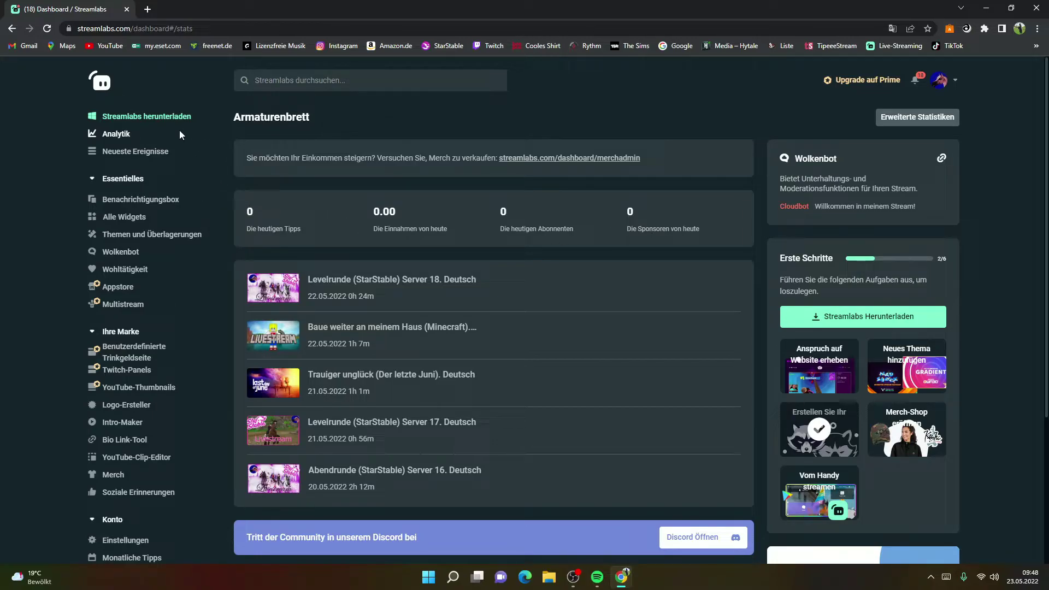
Open the Benachrichtigungsbox (alert box) page and send a test donation alert
click(146, 199)
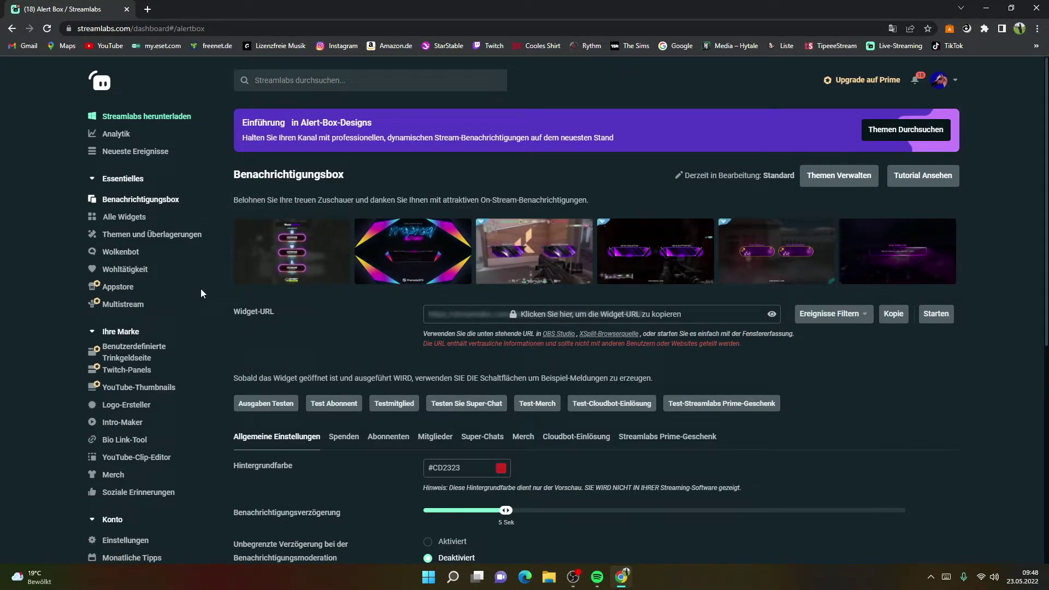
scroll(206, 290, down, 3)
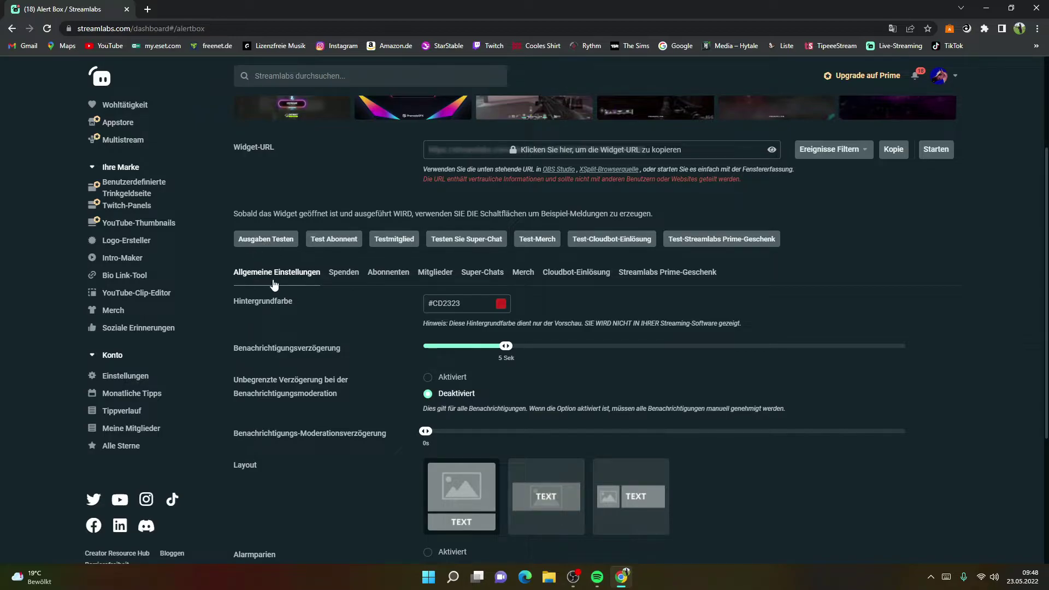
click(266, 238)
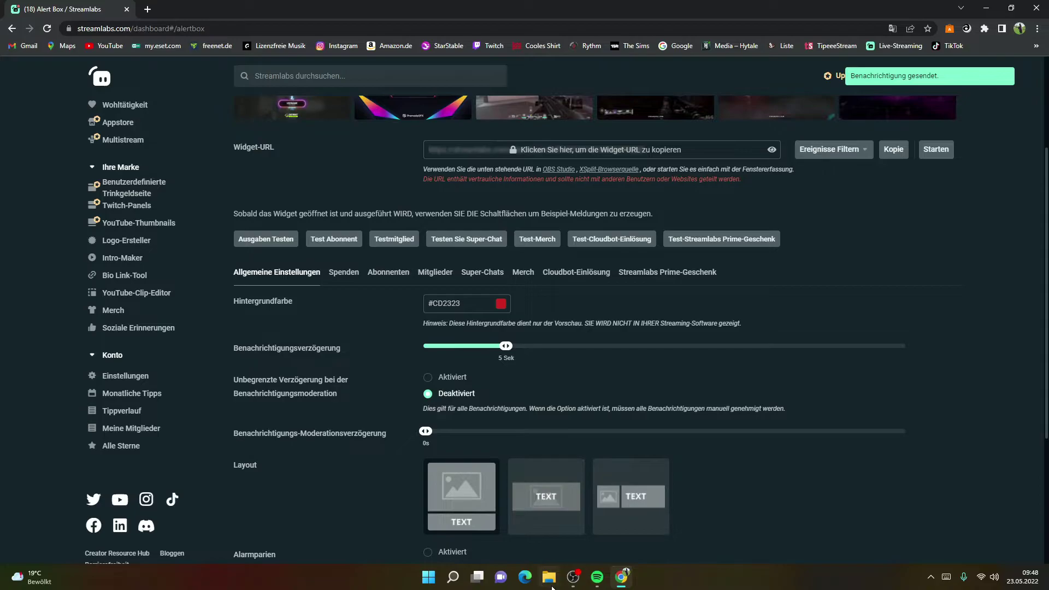
Switch to OBS, briefly show the Browser 2 and Browser sources to view the test alert, hide both and return to Streamlabs
click(571, 579)
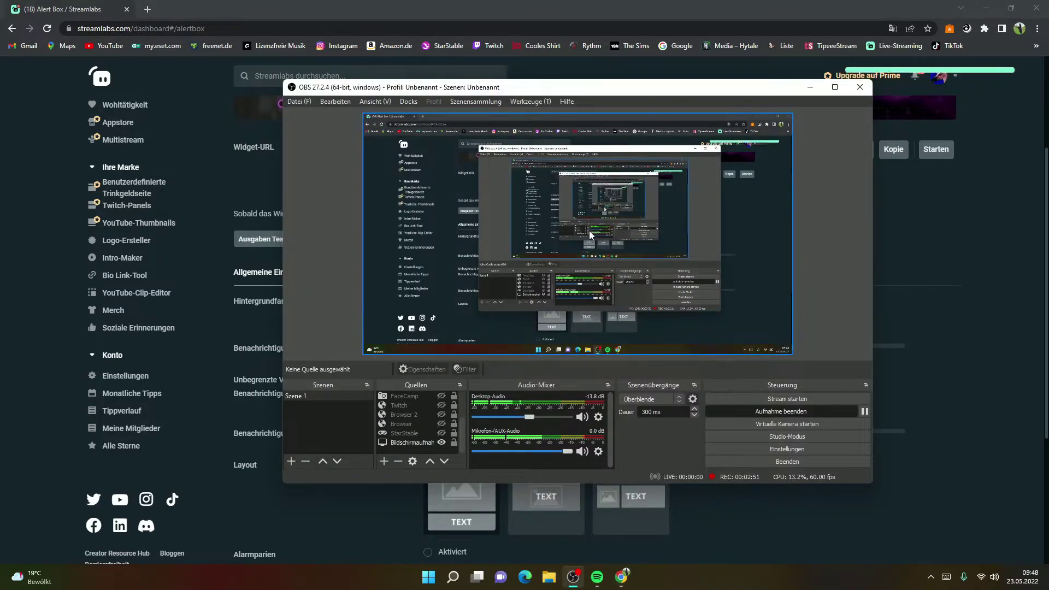
drag(626, 88, 580, 111)
click(394, 438)
click(396, 447)
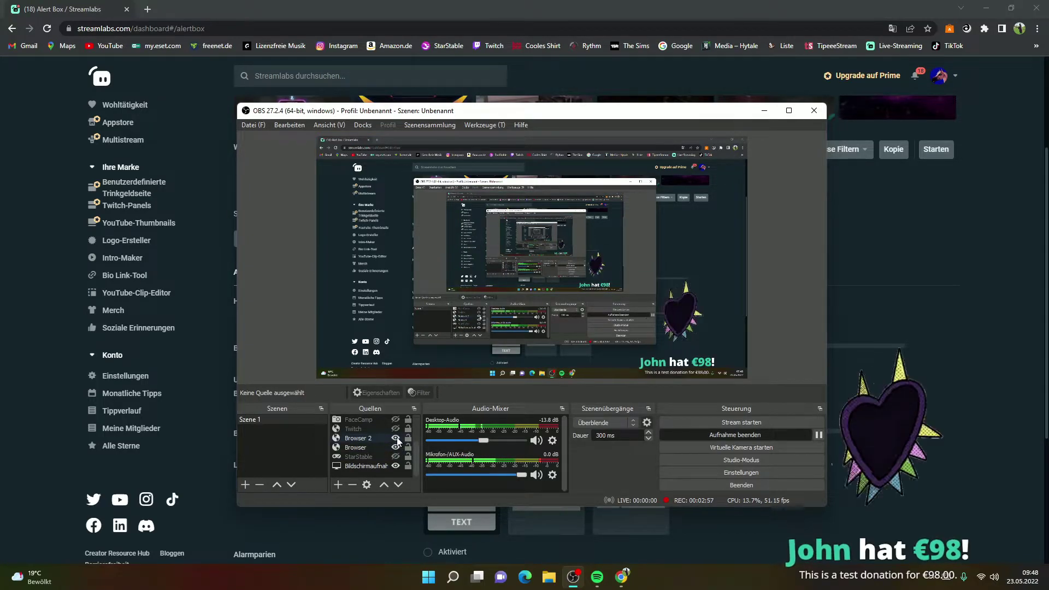
click(396, 438)
click(396, 447)
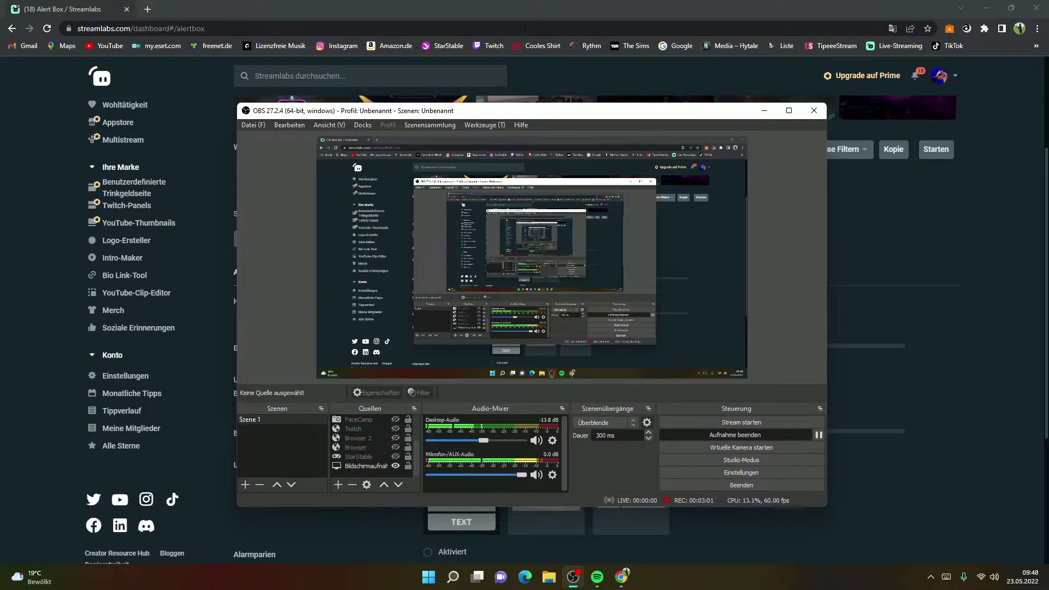
click(546, 4)
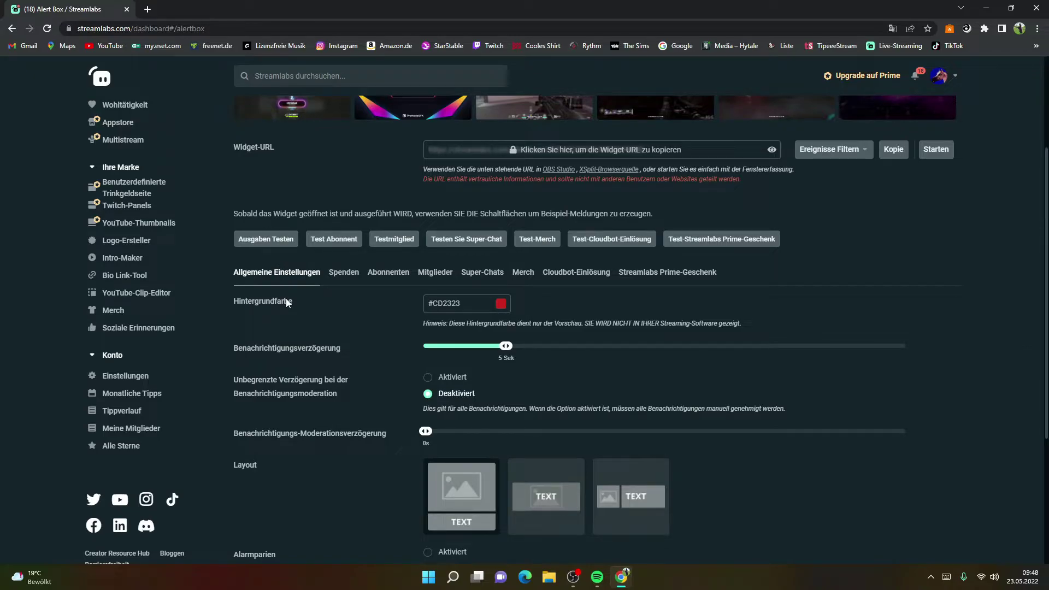
Examine the alert box's general settings, from background colour and alert delay to layout and profanity filter
mouse_move(598, 582)
scroll(326, 405, down, 2)
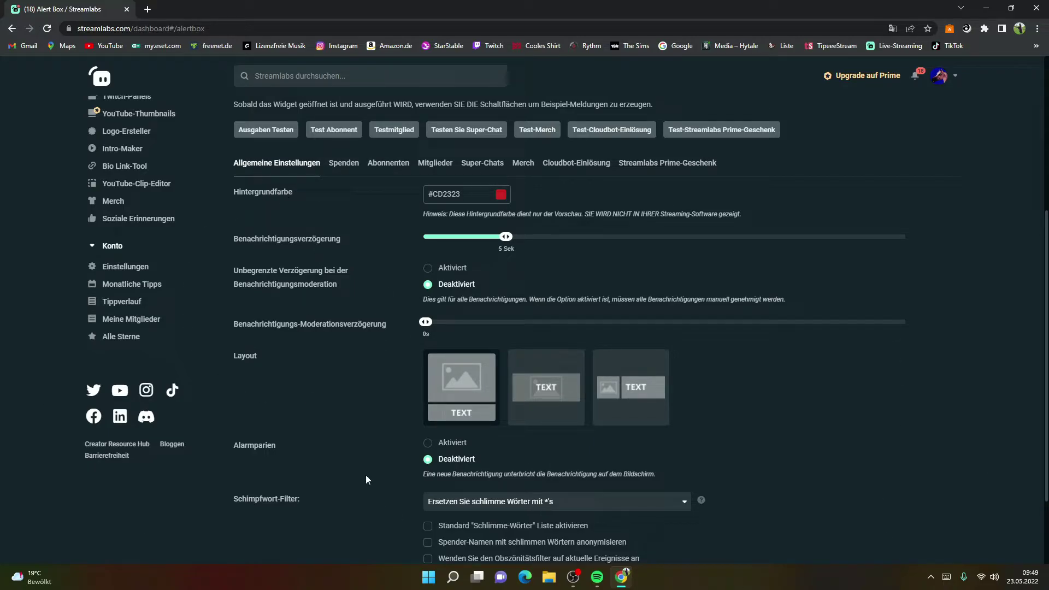
scroll(377, 418, down, 2)
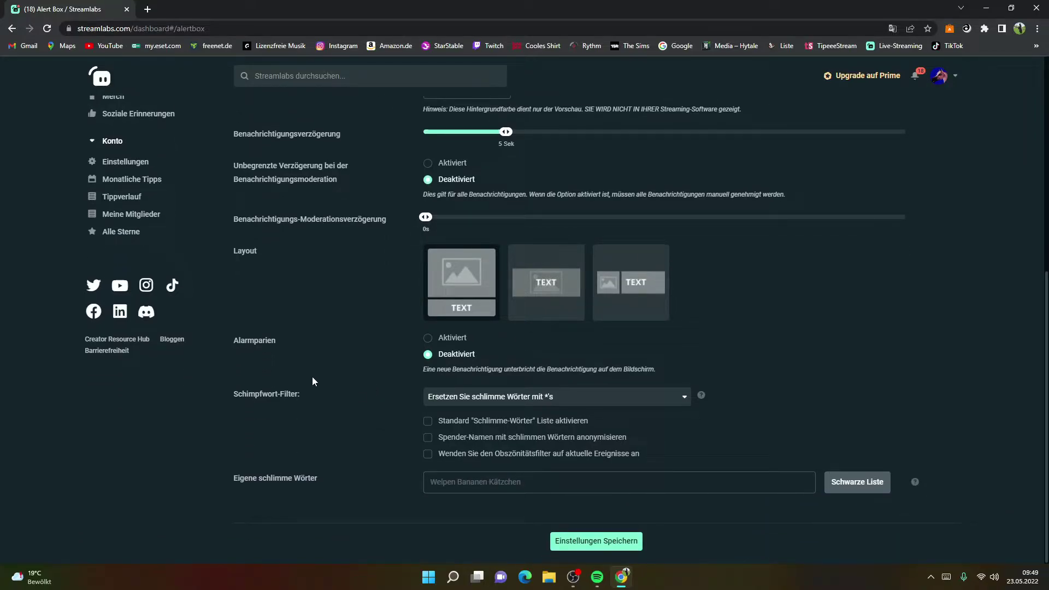
scroll(326, 389, up, 2)
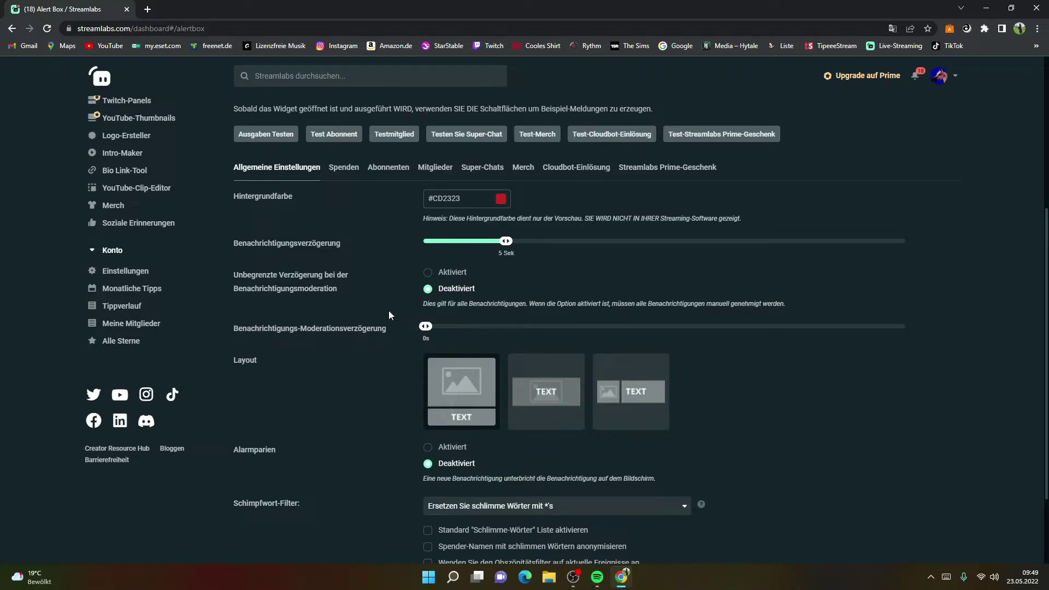
scroll(336, 376, down, 2)
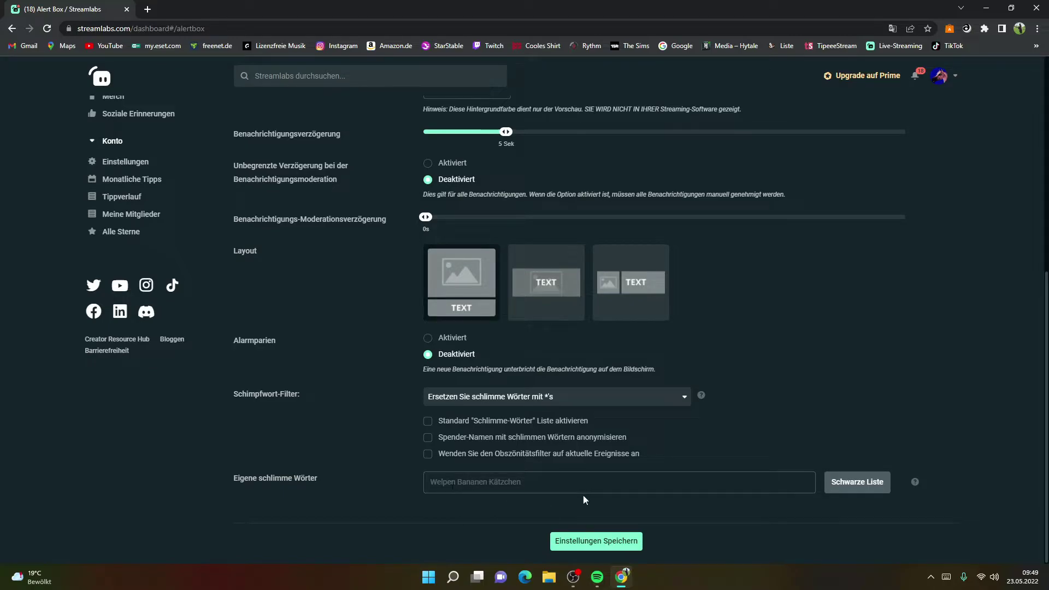
scroll(317, 404, up, 6)
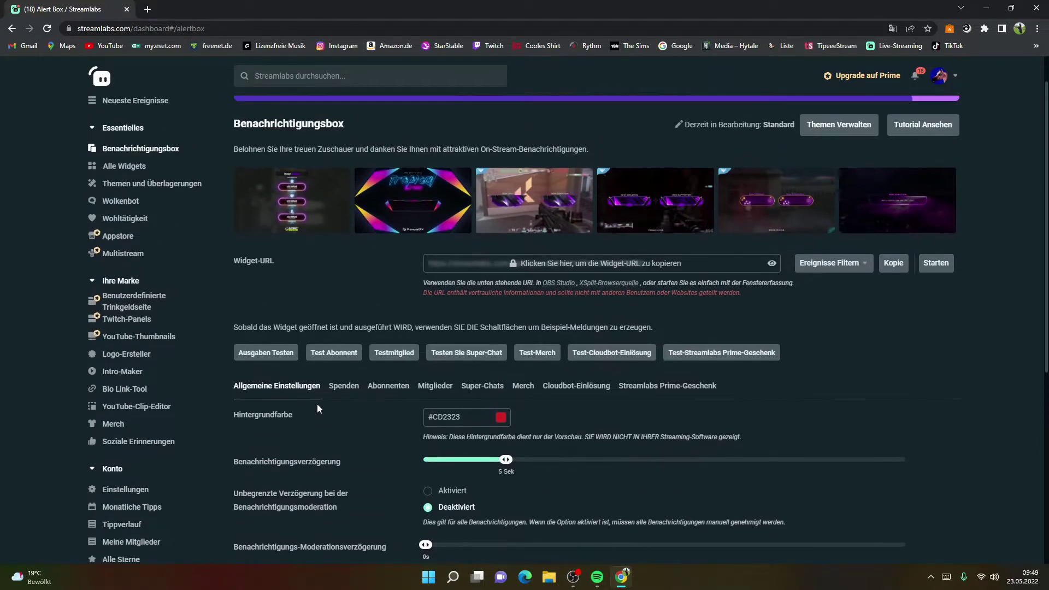
scroll(317, 404, down, 2)
scroll(317, 405, down, 1)
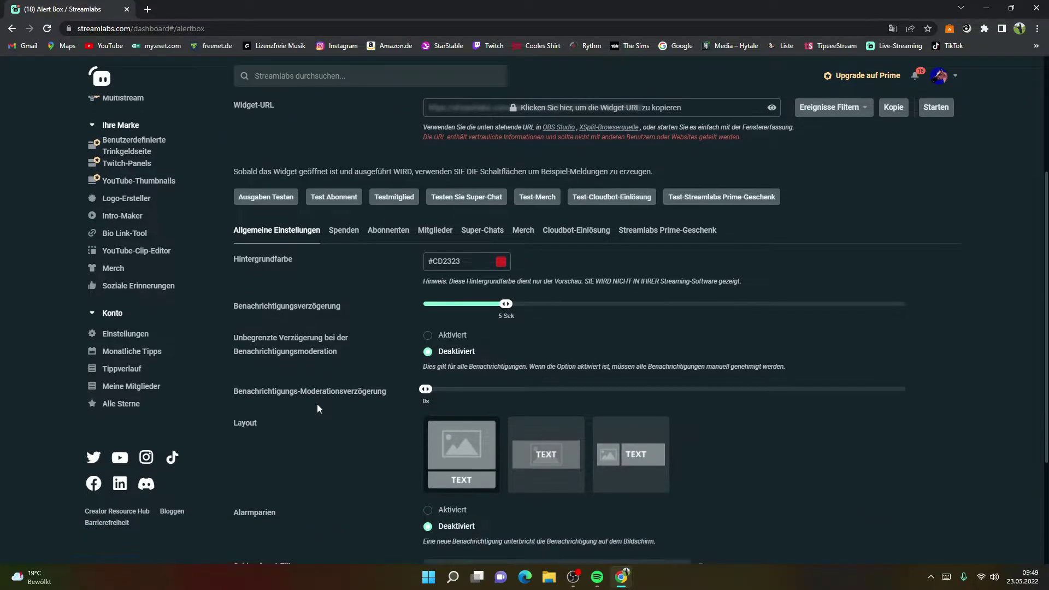
Open the Abonnenten alert settings and examine the layout, the fade-in animation choices and the message template
click(386, 223)
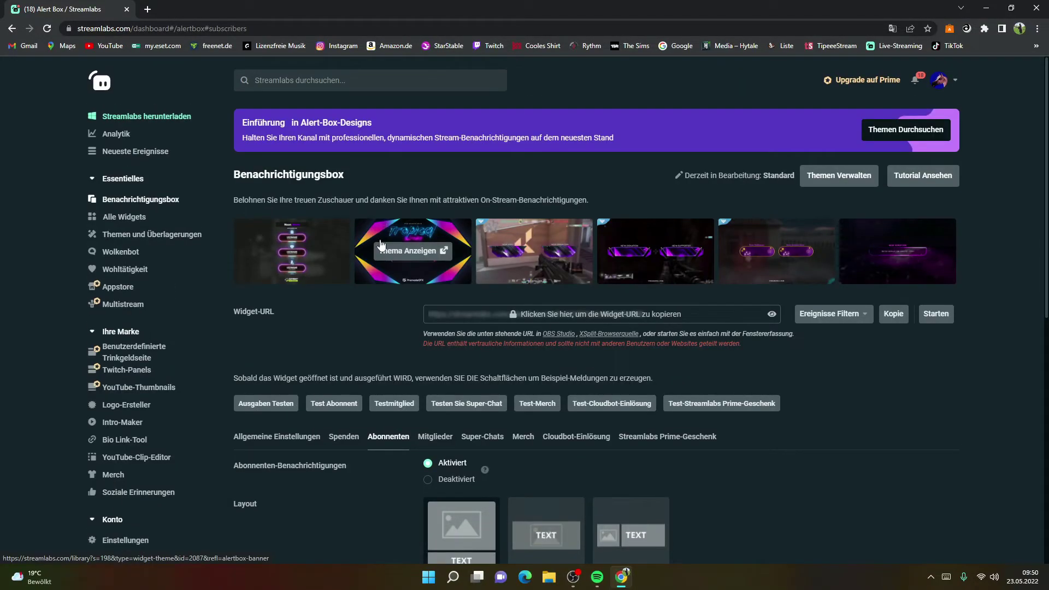
scroll(353, 448, down, 3)
scroll(378, 297, down, 3)
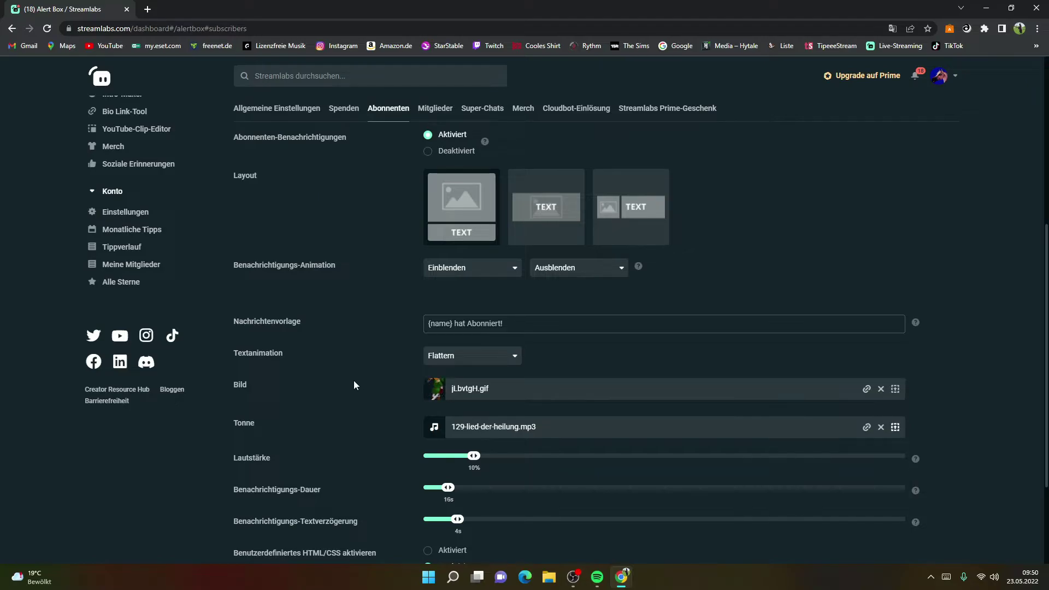
click(495, 270)
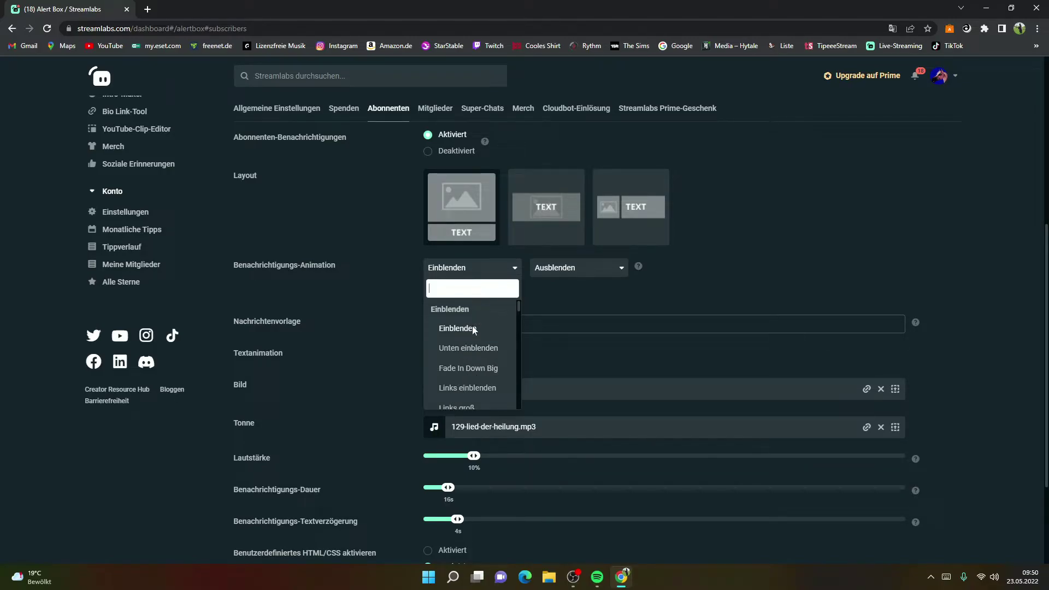
click(509, 270)
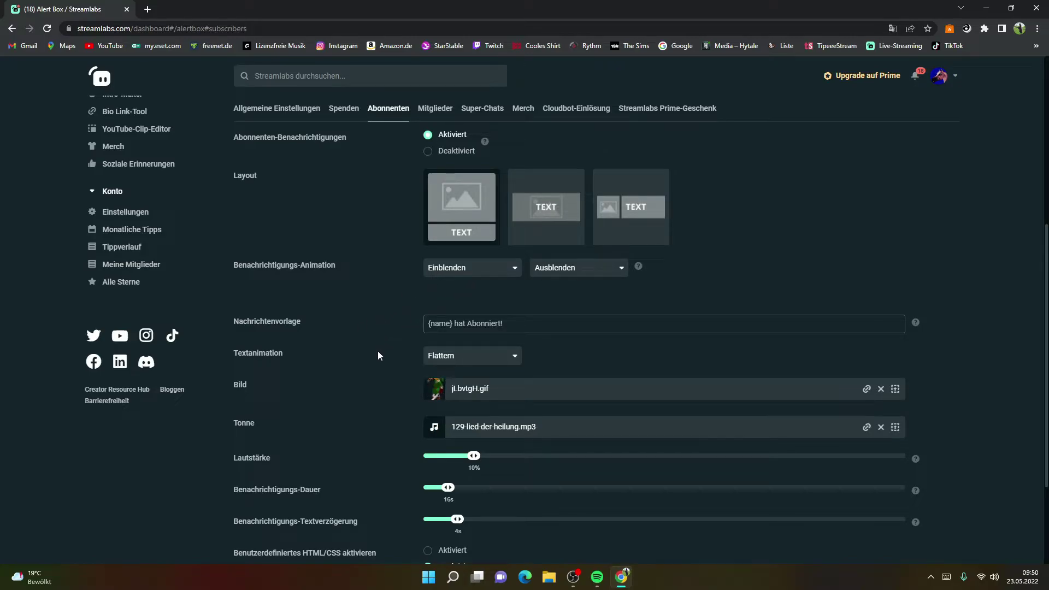
scroll(378, 375, down, 1)
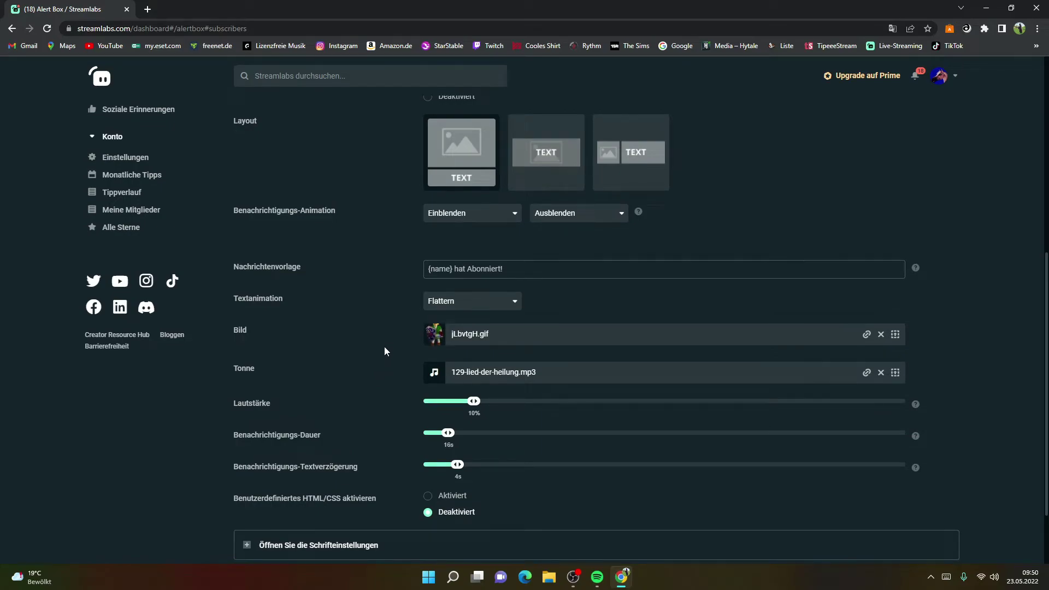
scroll(342, 301, up, 3)
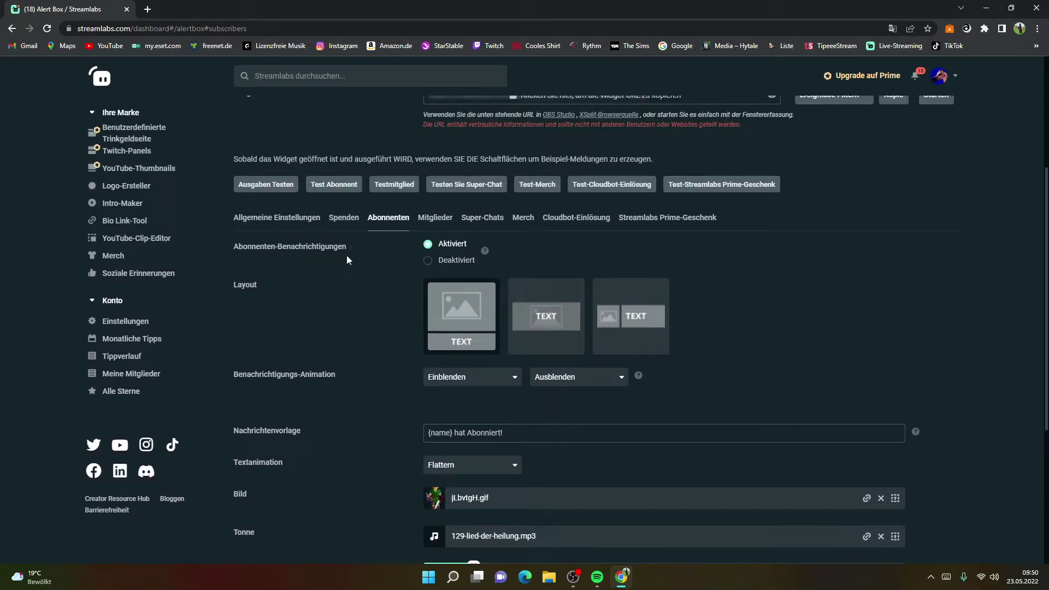
scroll(398, 334, down, 2)
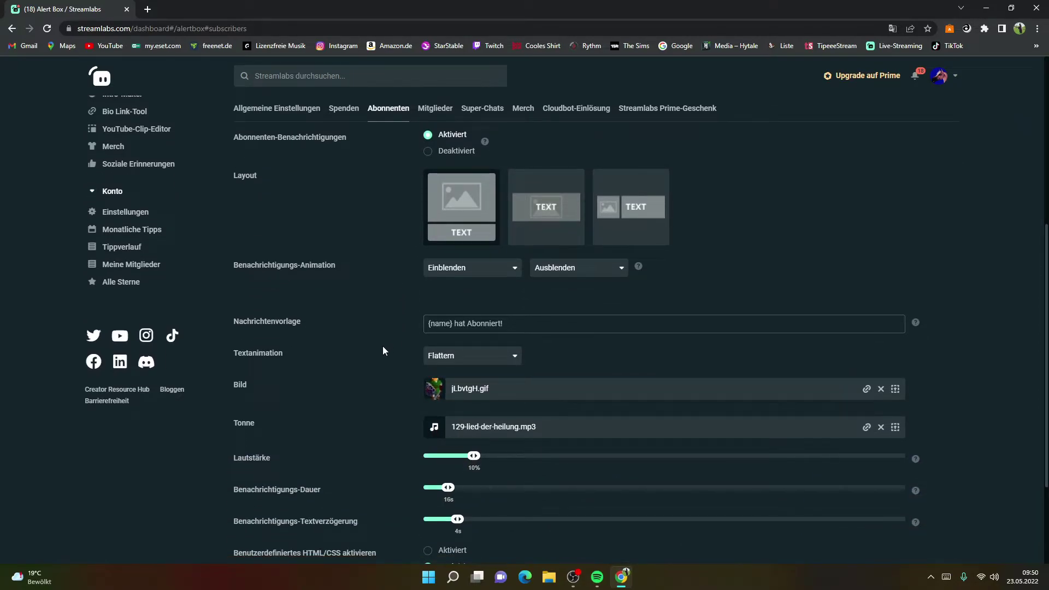
scroll(383, 347, down, 1)
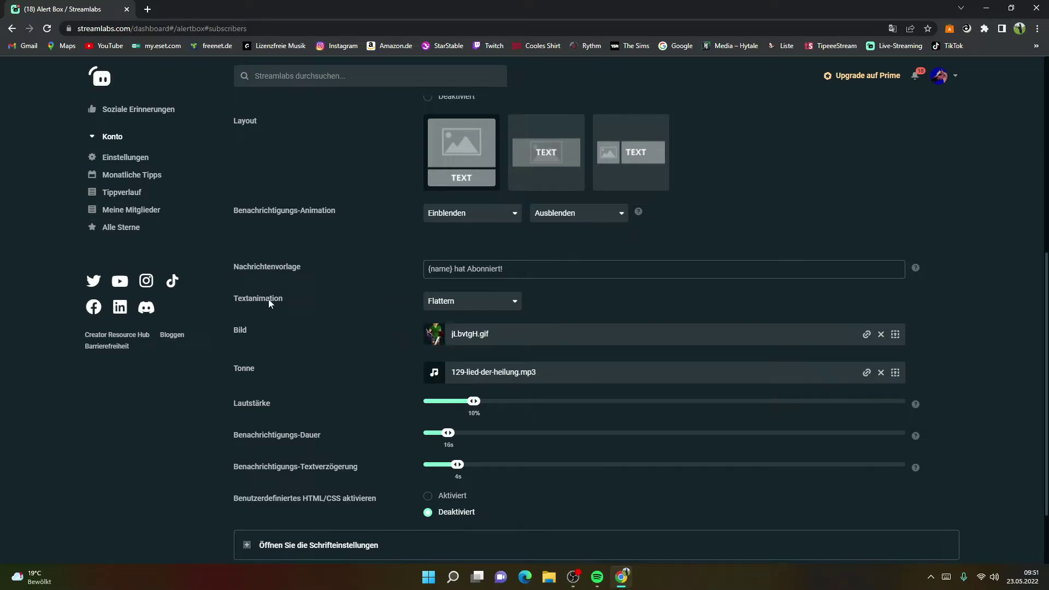
Examine the subscriber alert's text animation choices and its image, sound, volume, duration and text delay settings
click(486, 304)
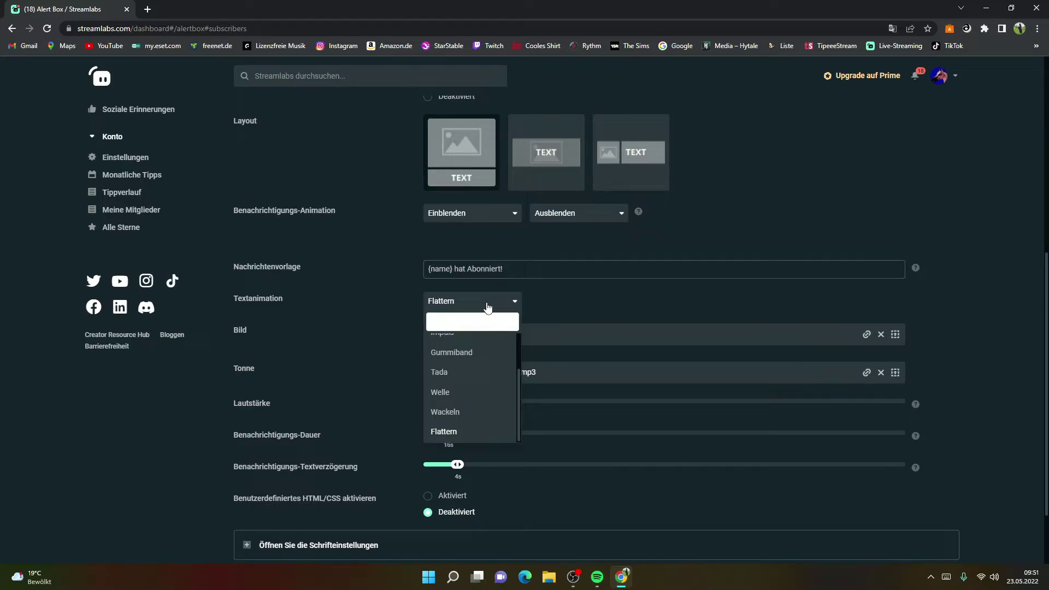
click(487, 307)
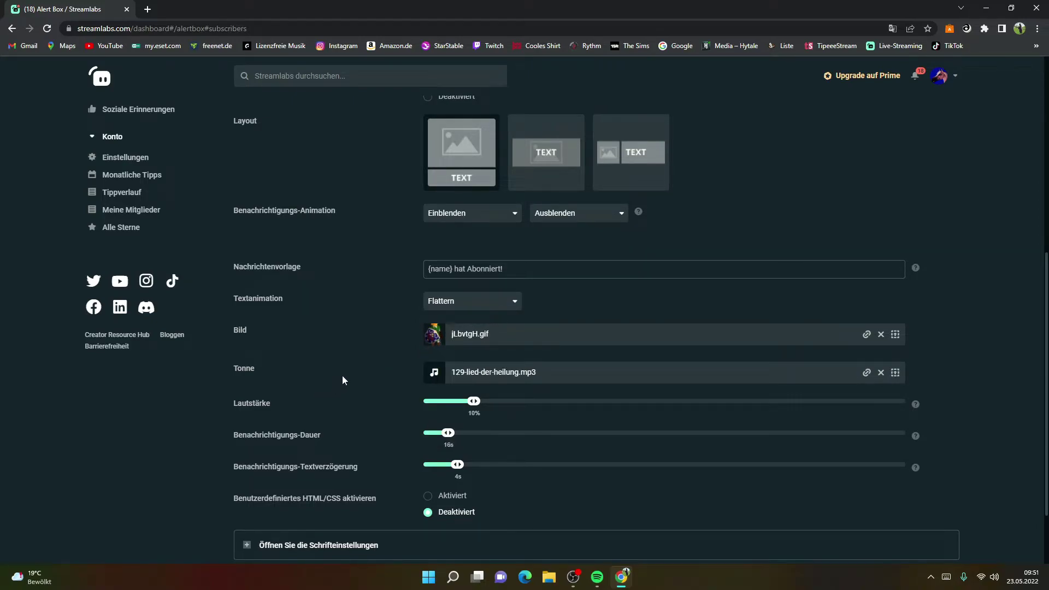
scroll(342, 375, down, 1)
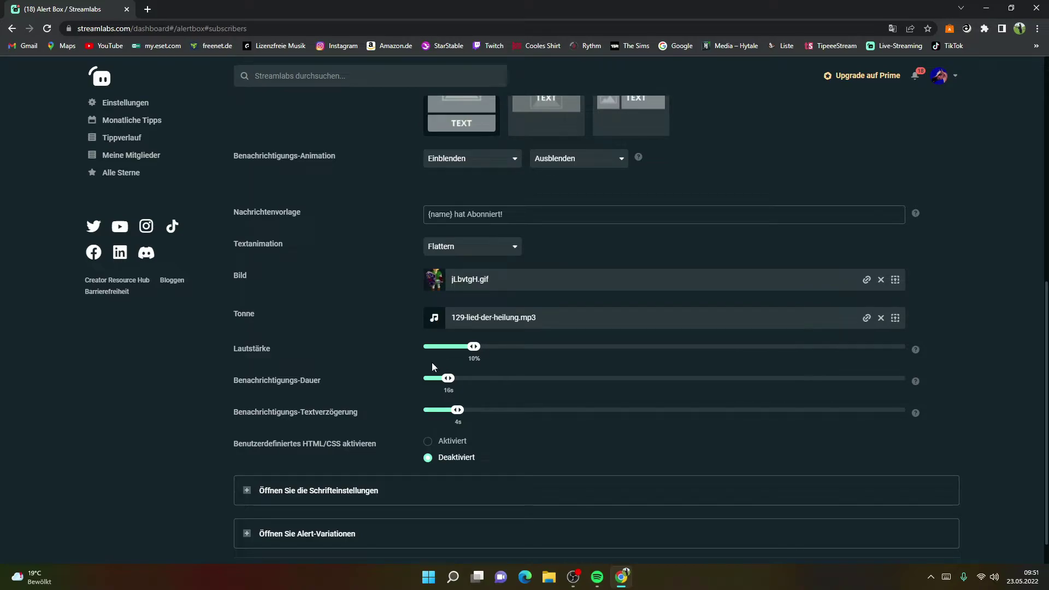
scroll(429, 362, down, 1)
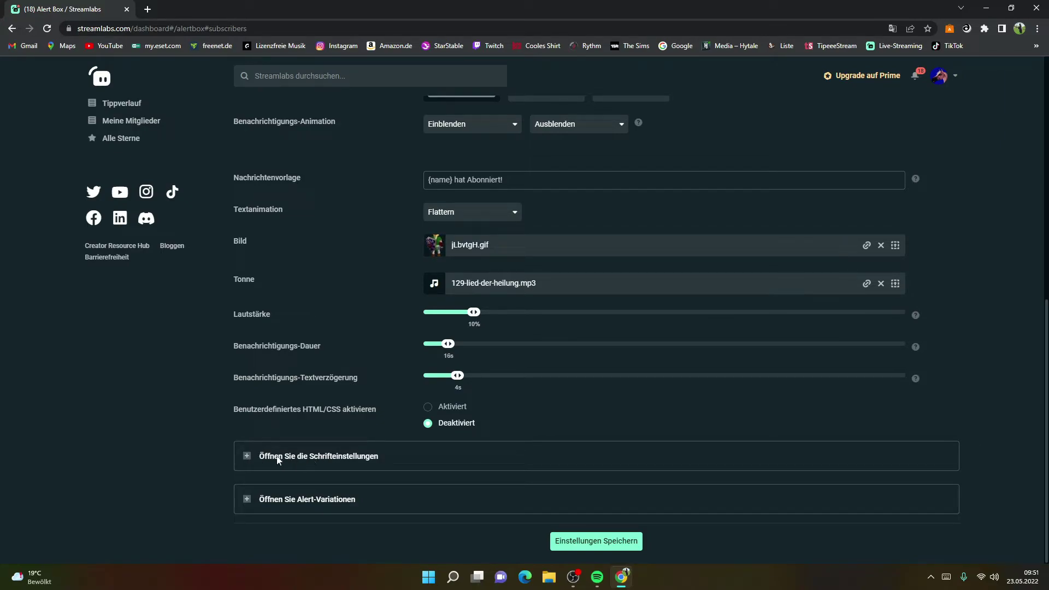
Review the subscriber alert's font settings and save the alert box settings
click(246, 456)
scroll(357, 480, down, 2)
scroll(358, 481, down, 1)
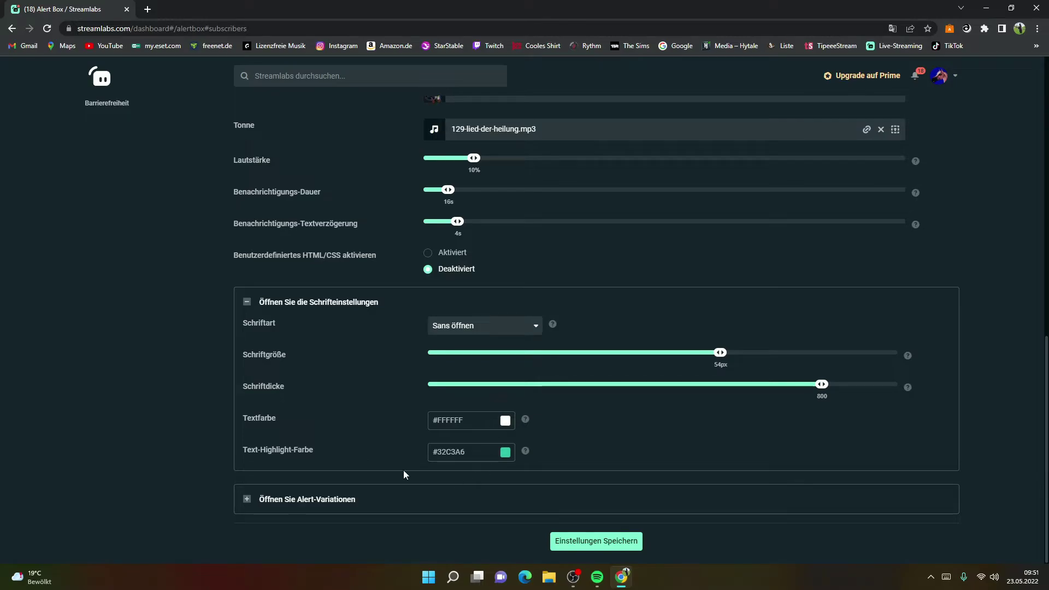
click(246, 302)
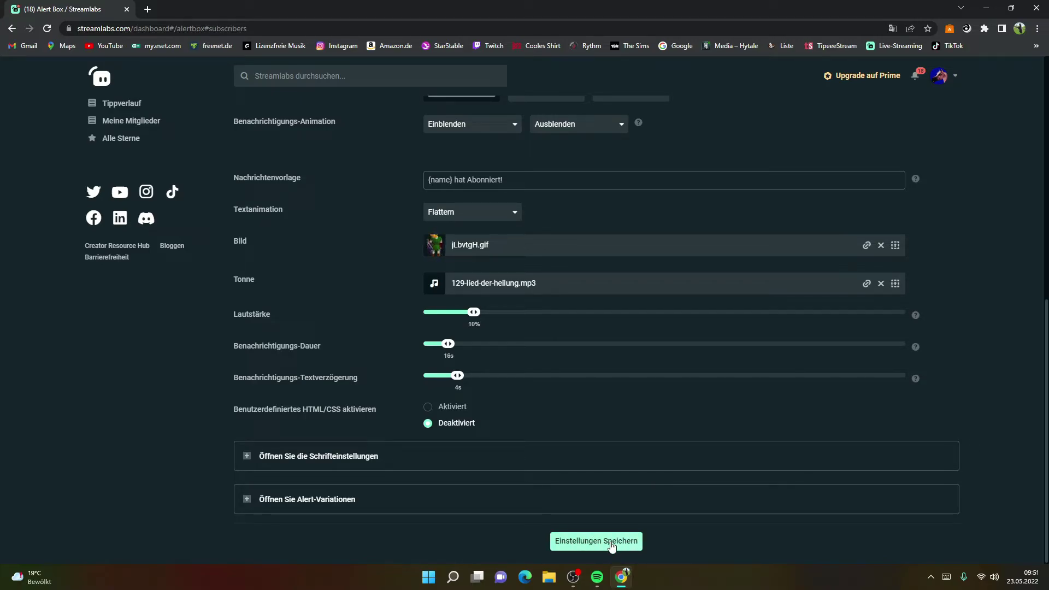
click(577, 546)
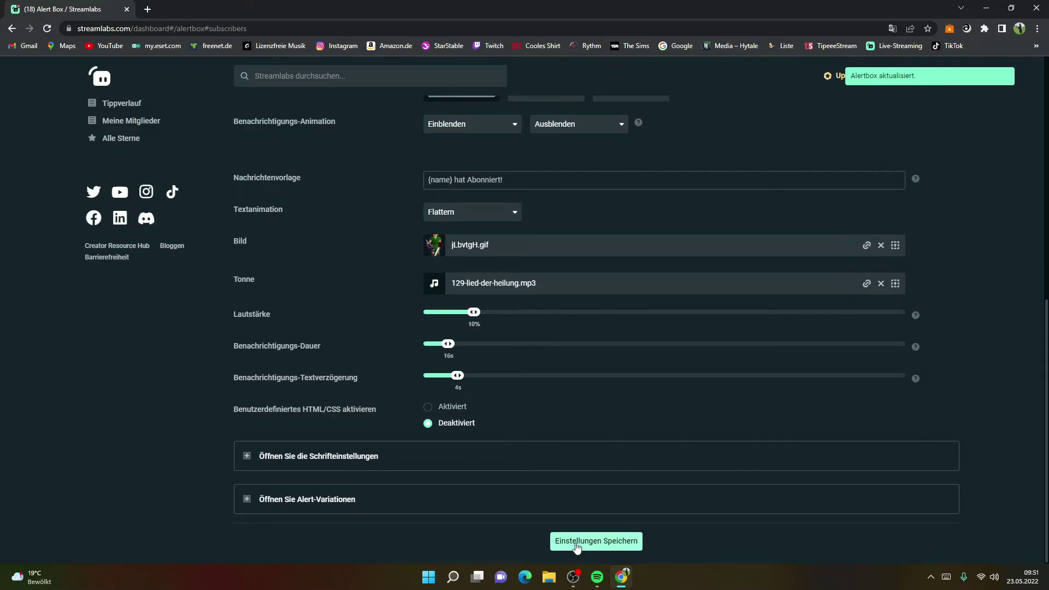
Return to the alert box's general settings and copy the widget URL, accepting the privacy notice
scroll(659, 353, up, 3)
scroll(657, 359, up, 5)
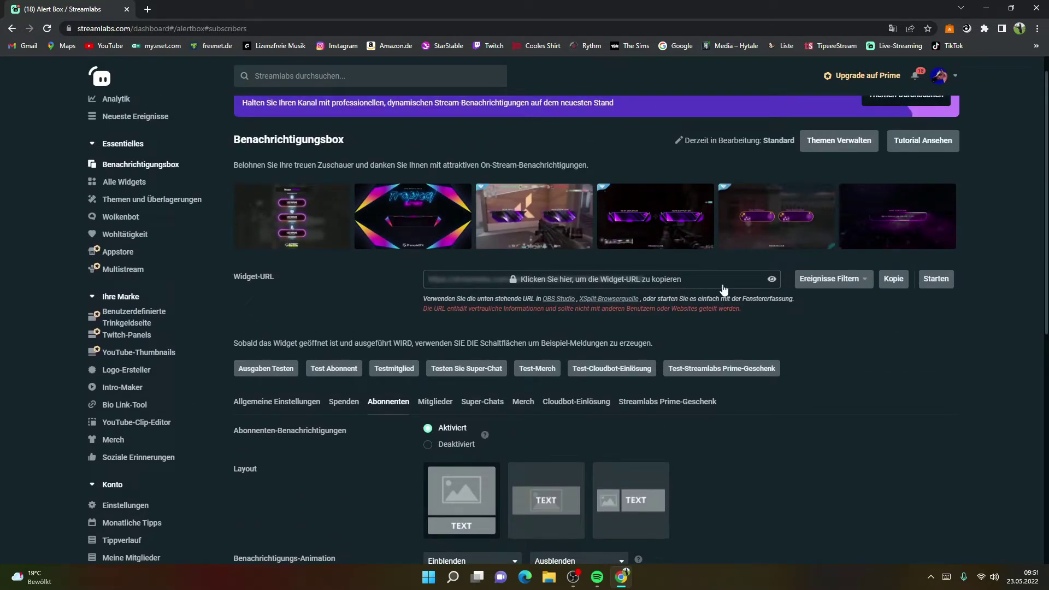
click(268, 402)
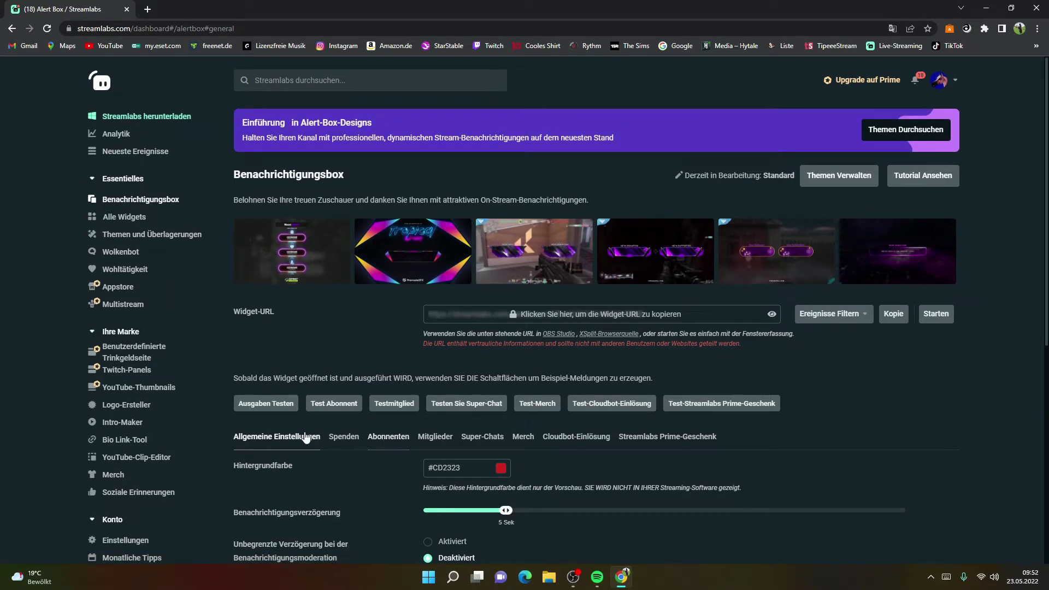
mouse_move(573, 579)
click(894, 315)
click(663, 370)
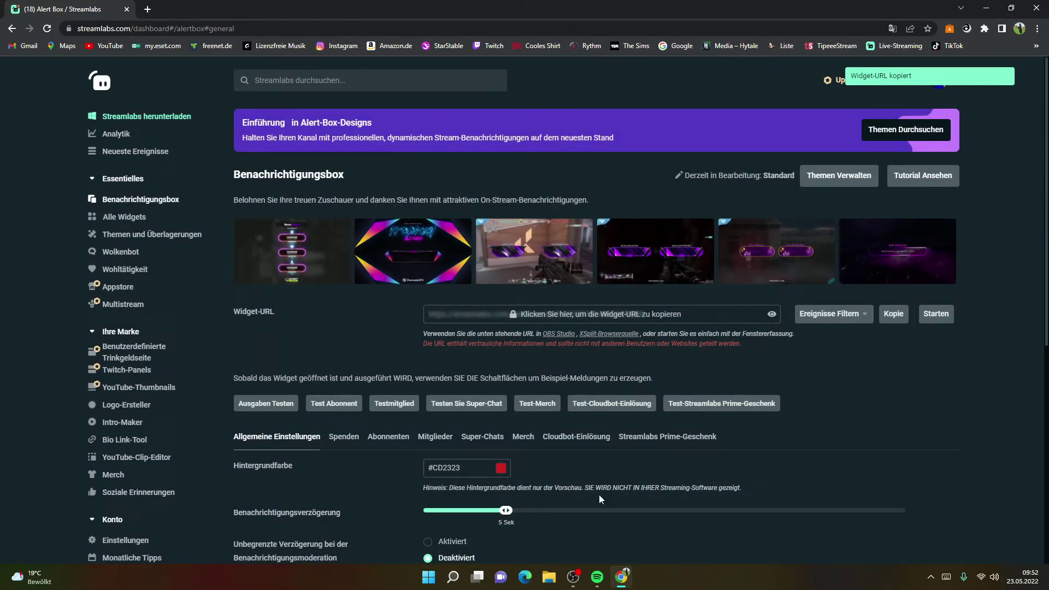
Reopen the Abonnenten alert settings and copy the widget URL there, accepting the privacy notice
scroll(583, 534, down, 1)
scroll(582, 532, down, 1)
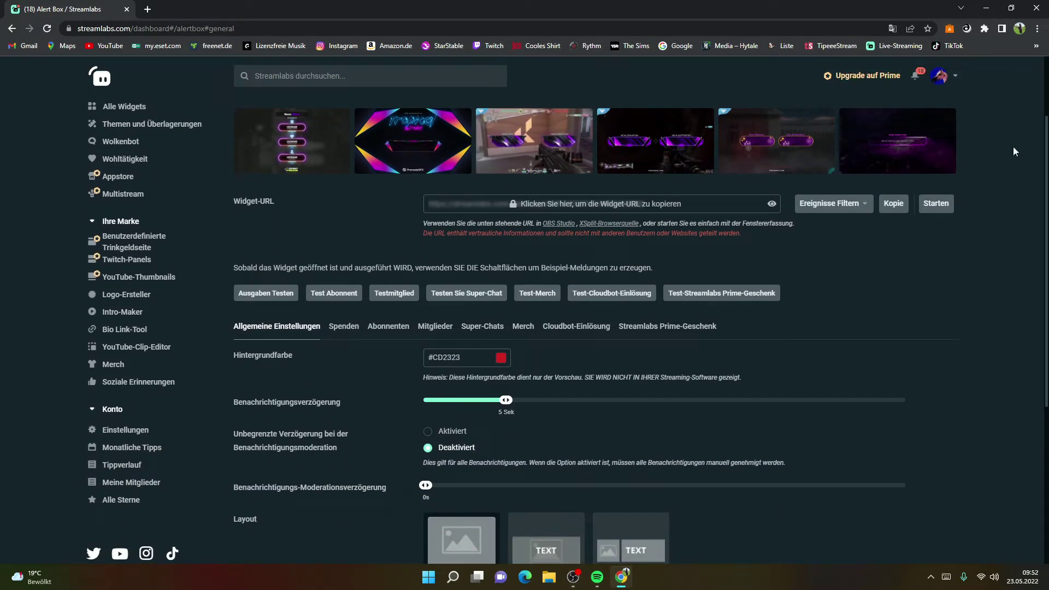
click(398, 330)
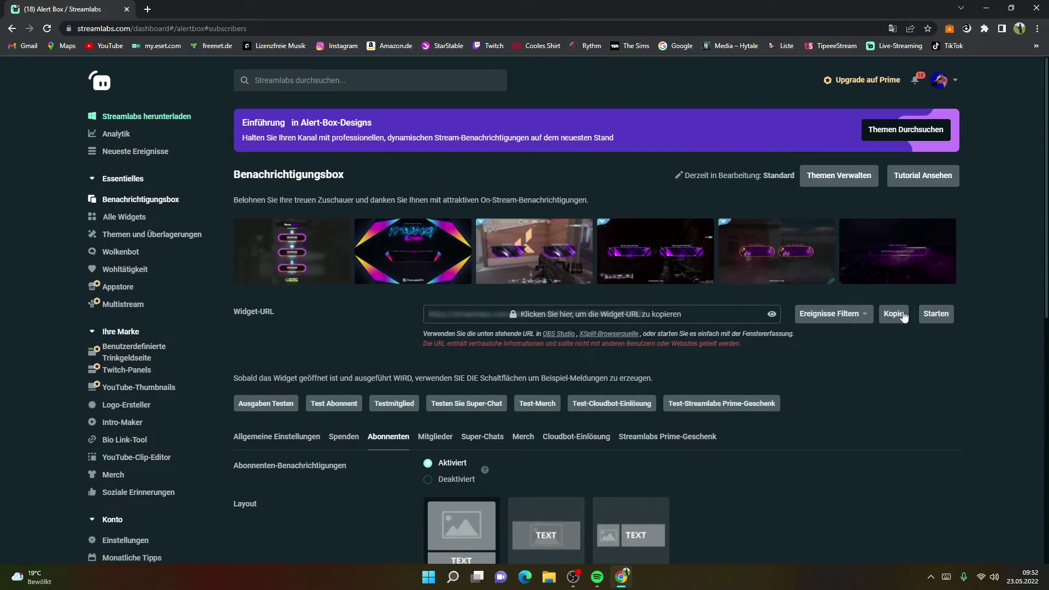
click(898, 314)
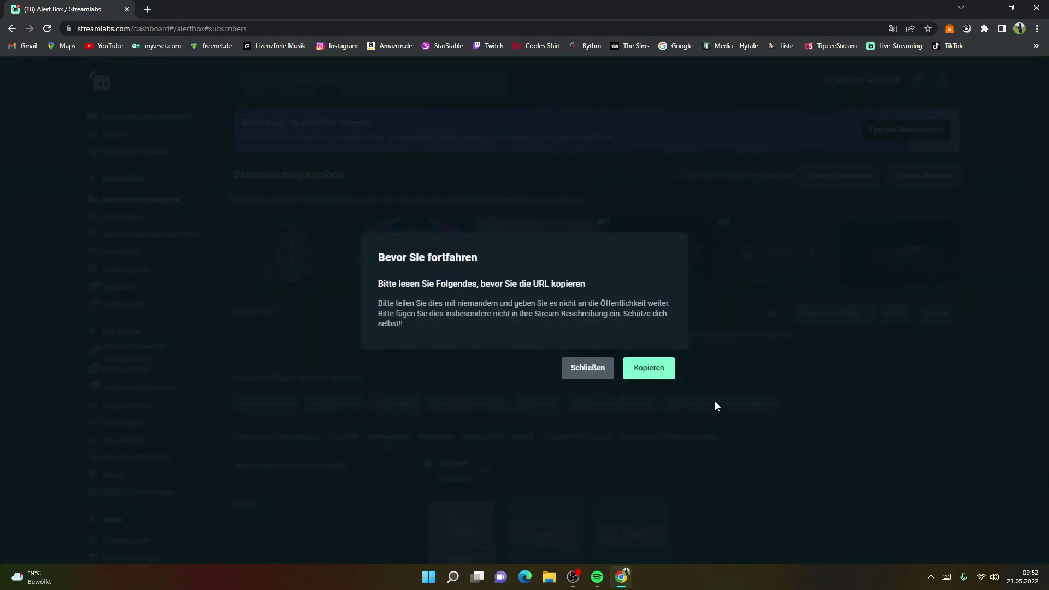
click(665, 371)
scroll(615, 401, down, 2)
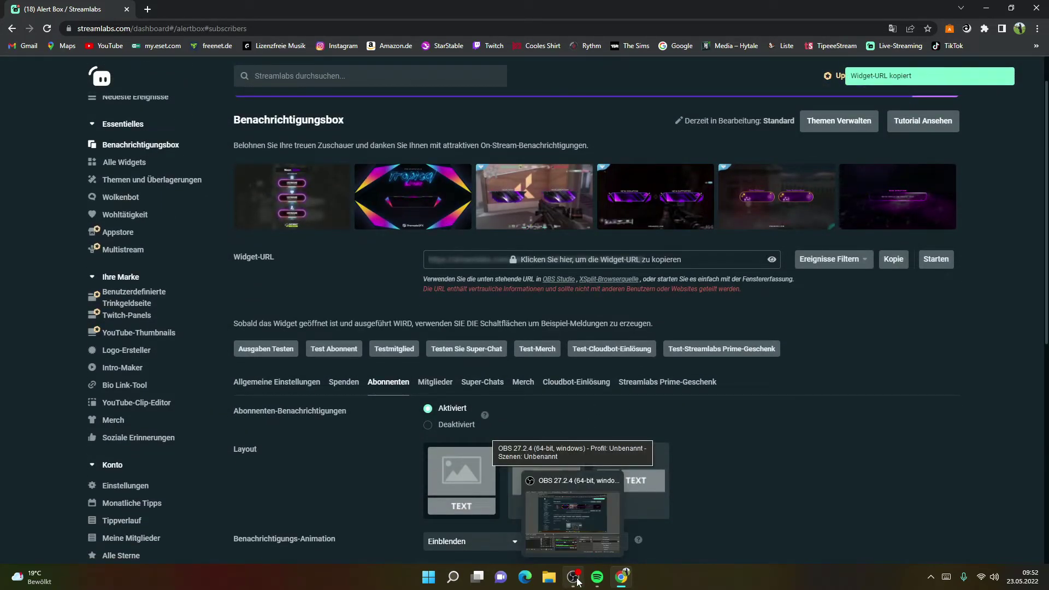
Switch to OBS and remove the existing Browser source from Szene 1
click(577, 582)
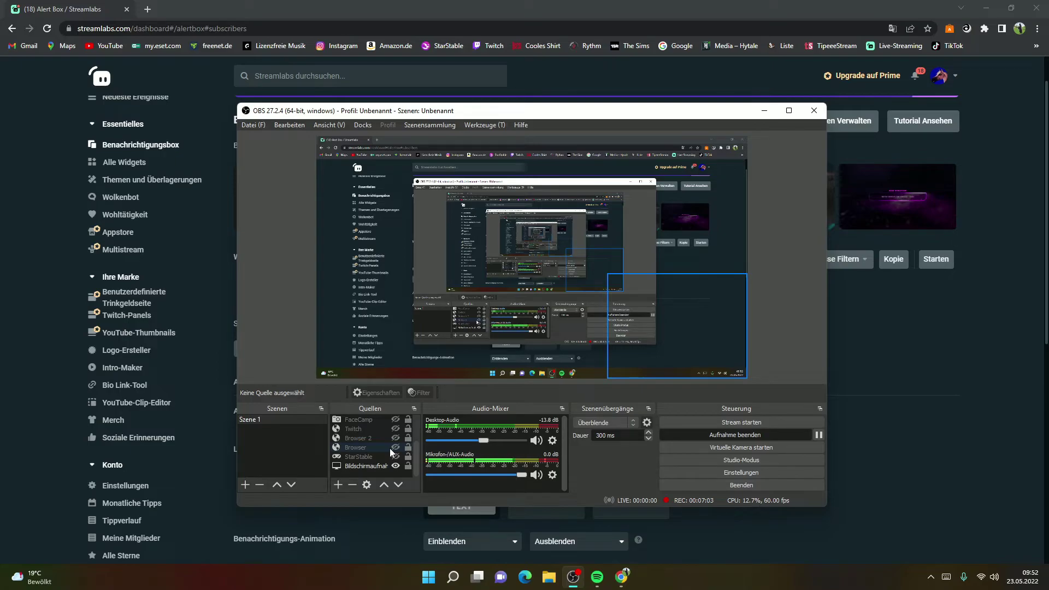
right_click(374, 449)
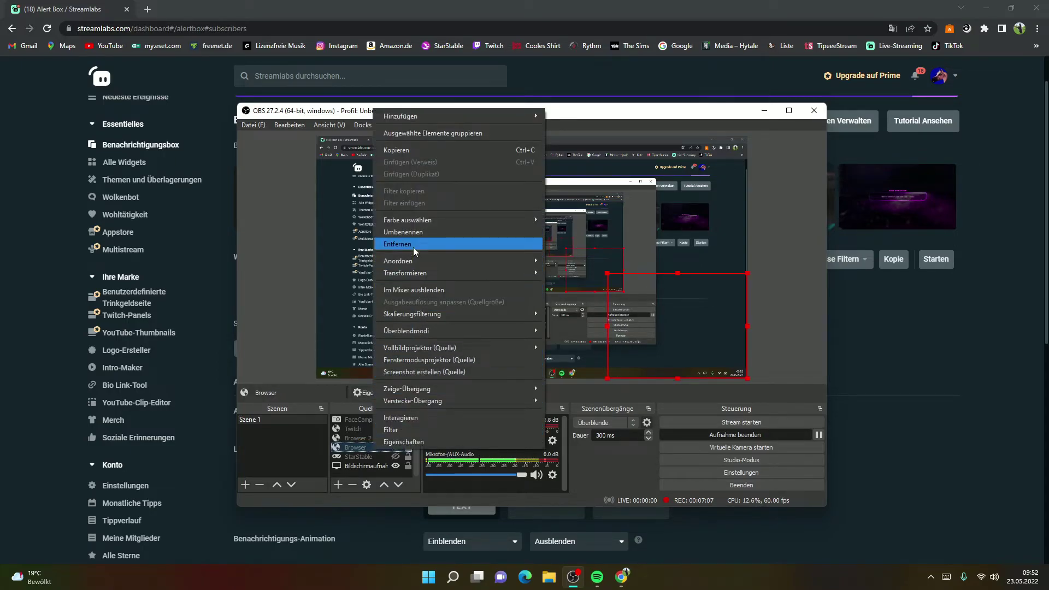
click(413, 245)
click(578, 324)
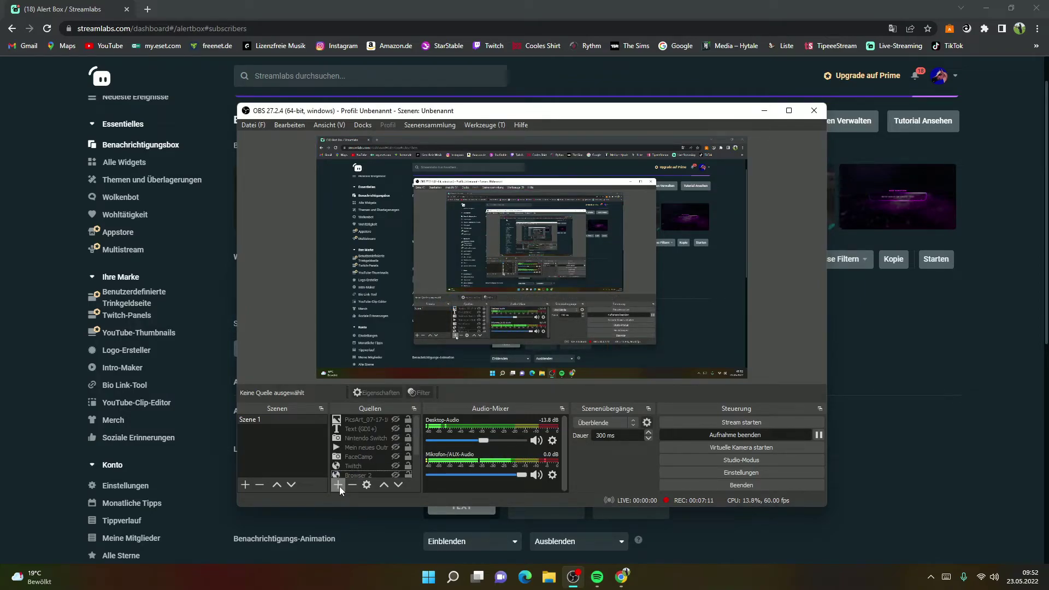
Start adding a new source to Szene 1
click(339, 486)
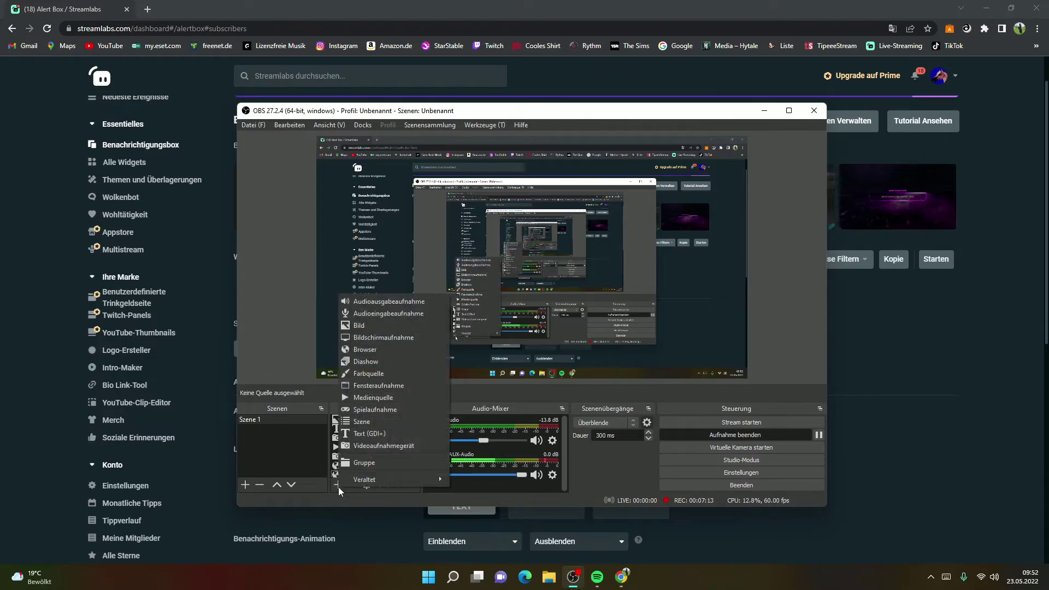